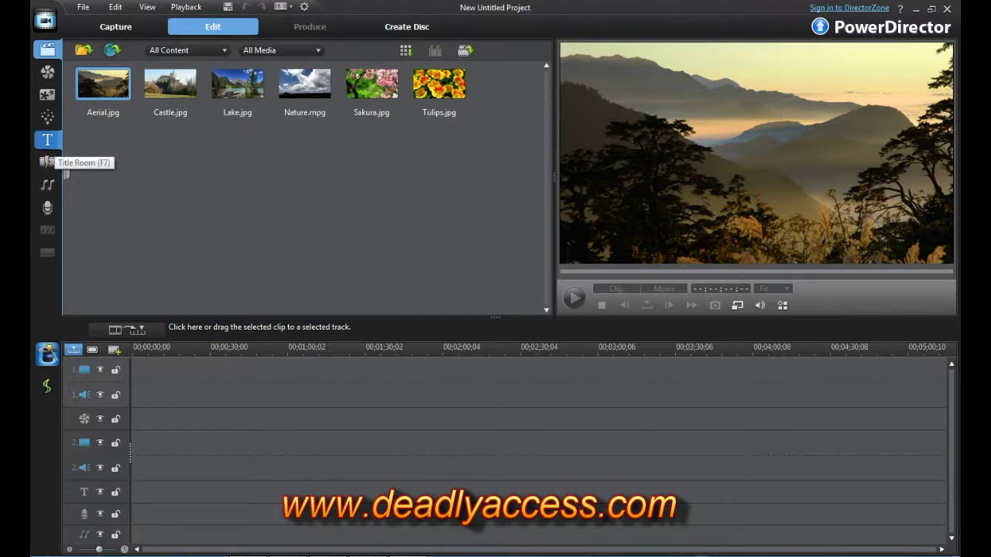
# Place the Default 'My Title' template at the start of track 1 and open it for editing
pyautogui.click(48, 140)
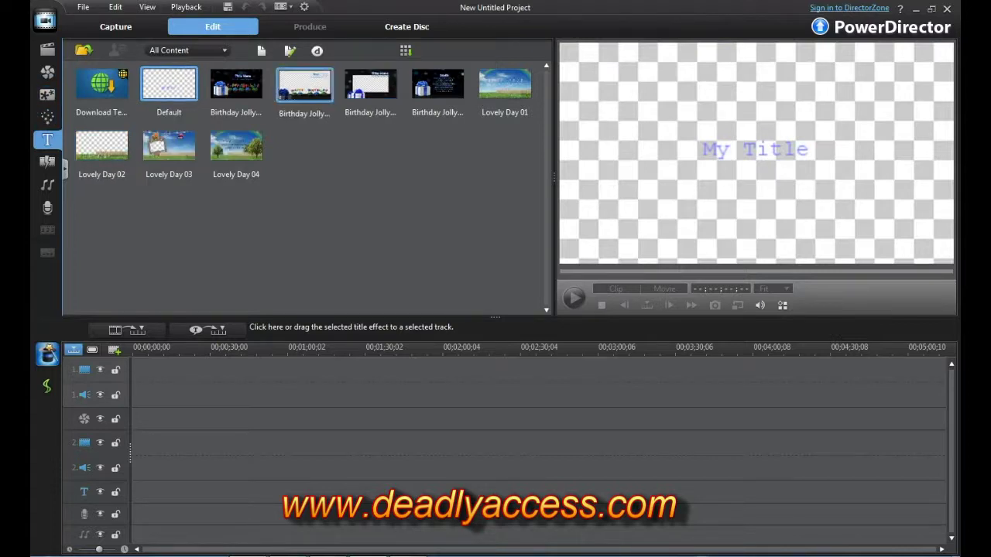
pyautogui.moveTo(169, 85); pyautogui.dragTo(145, 372)
pyautogui.rightClick(148, 371)
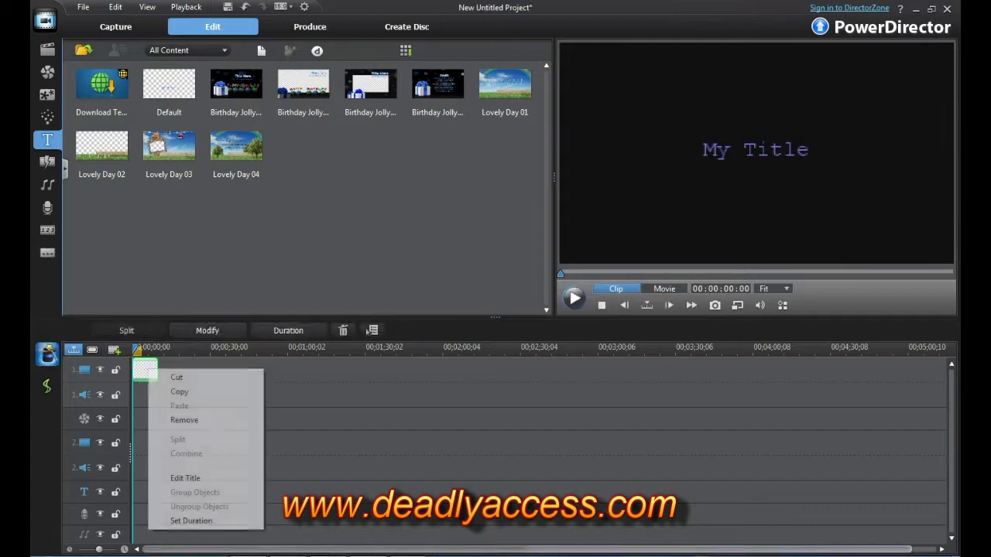
pyautogui.click(184, 477)
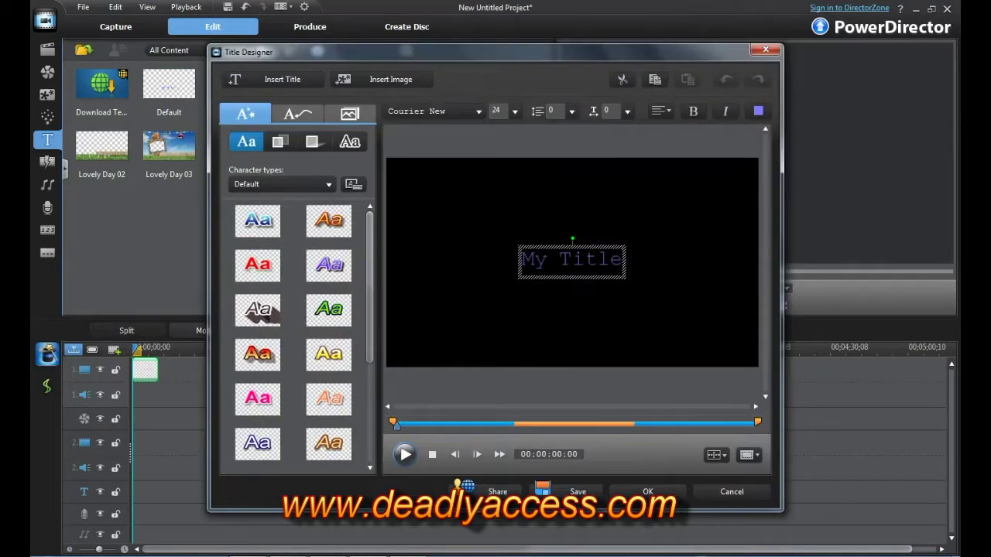
pyautogui.click(610, 260)
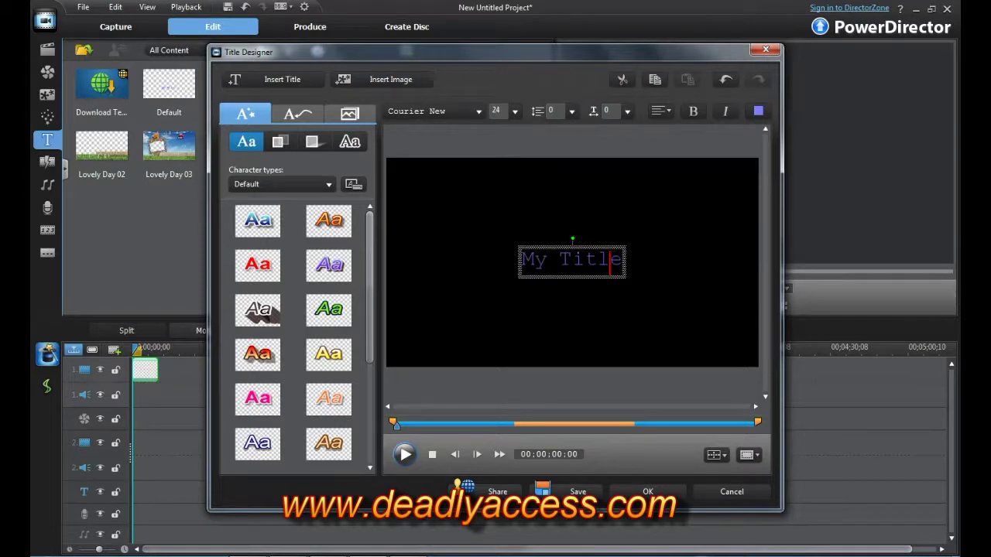
pyautogui.hotkey('ctrl', 'a')
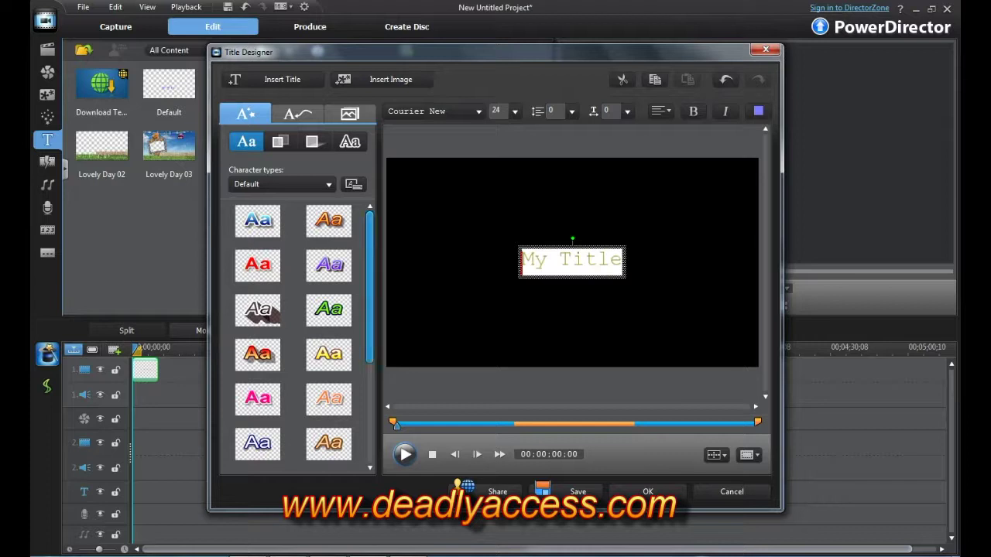
pyautogui.click(328, 221)
pyautogui.doubleClick(575, 260)
pyautogui.press('Right')
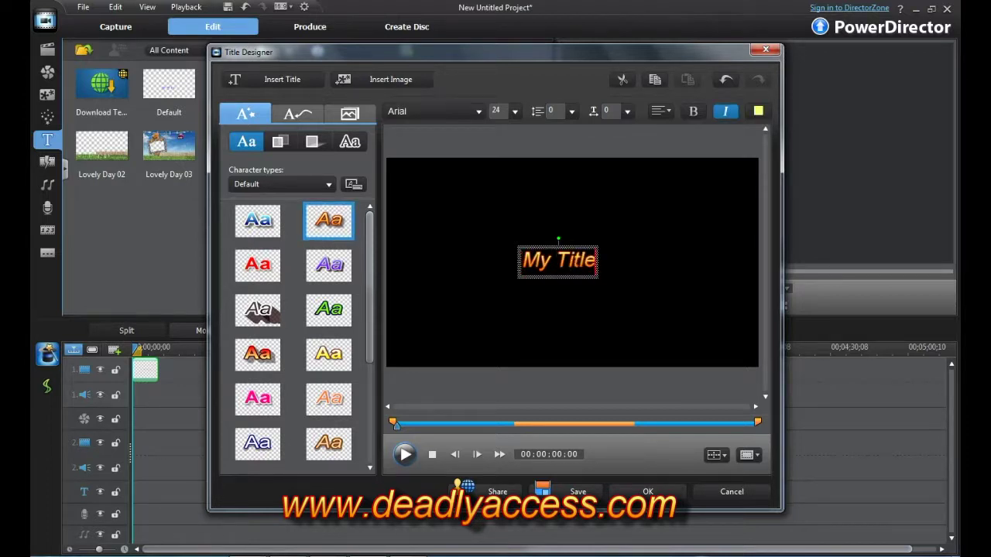
pyautogui.hotkey('ctrl', 'a')
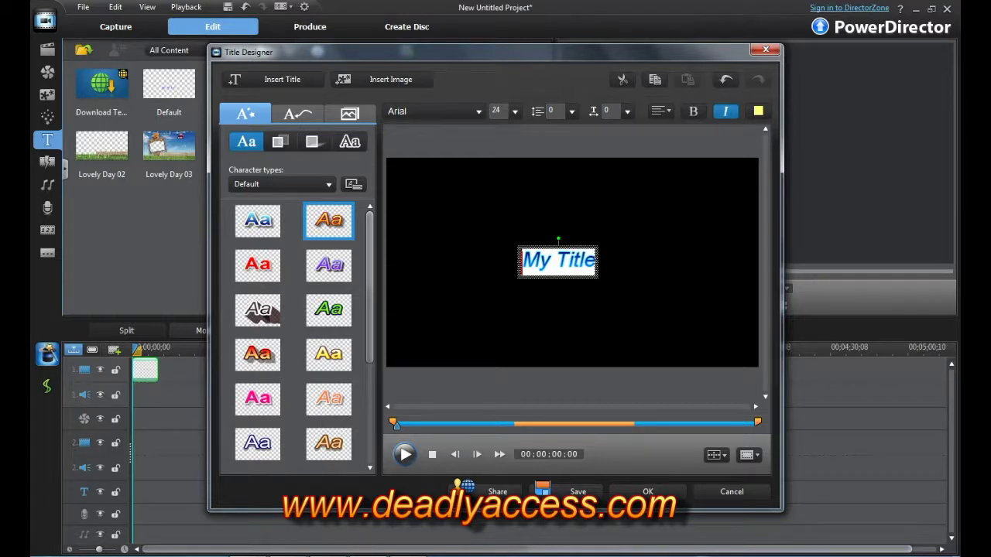
pyautogui.scroll(-1, 294, 337)
pyautogui.scroll(-2, 294, 336)
pyautogui.click(328, 265)
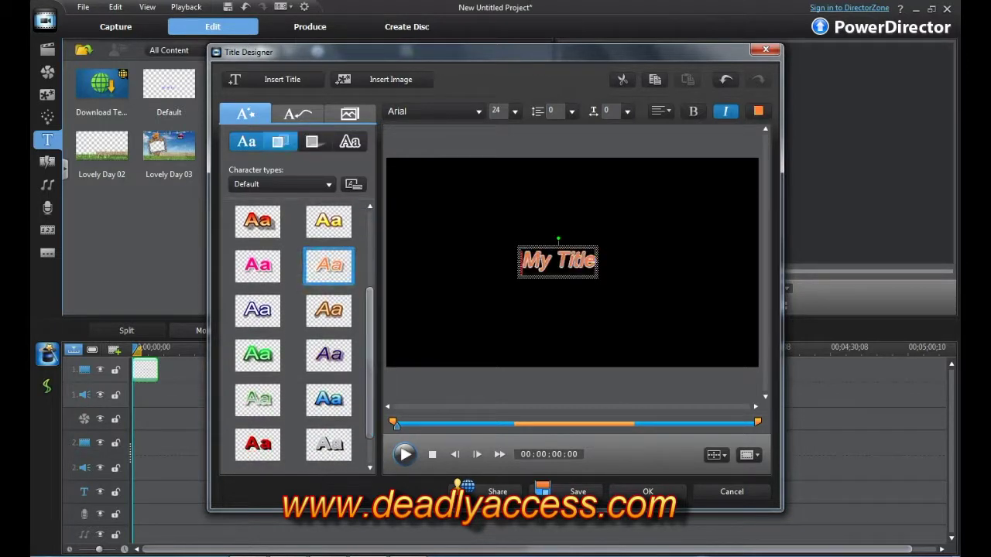
pyautogui.click(247, 141)
pyautogui.click(312, 141)
pyautogui.click(349, 141)
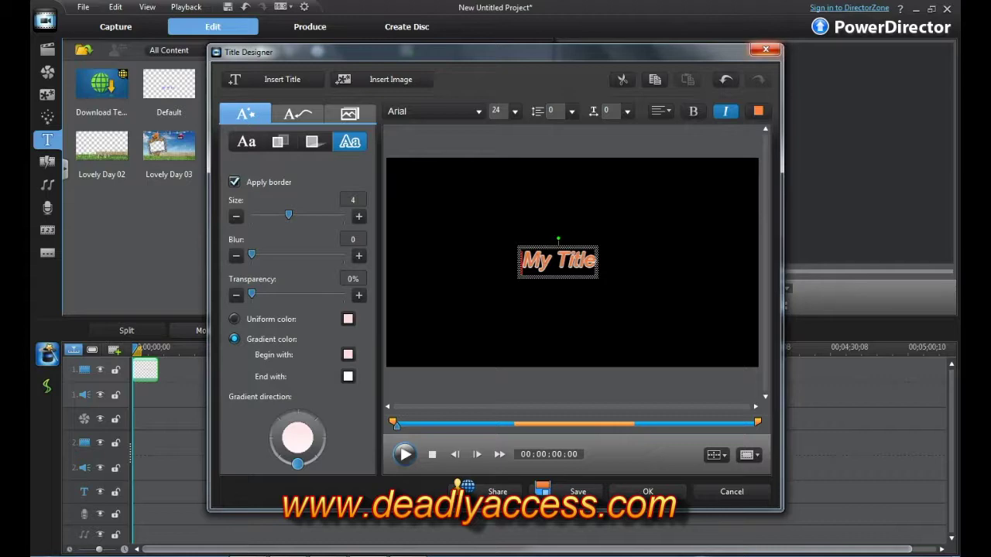
pyautogui.press('Escape')
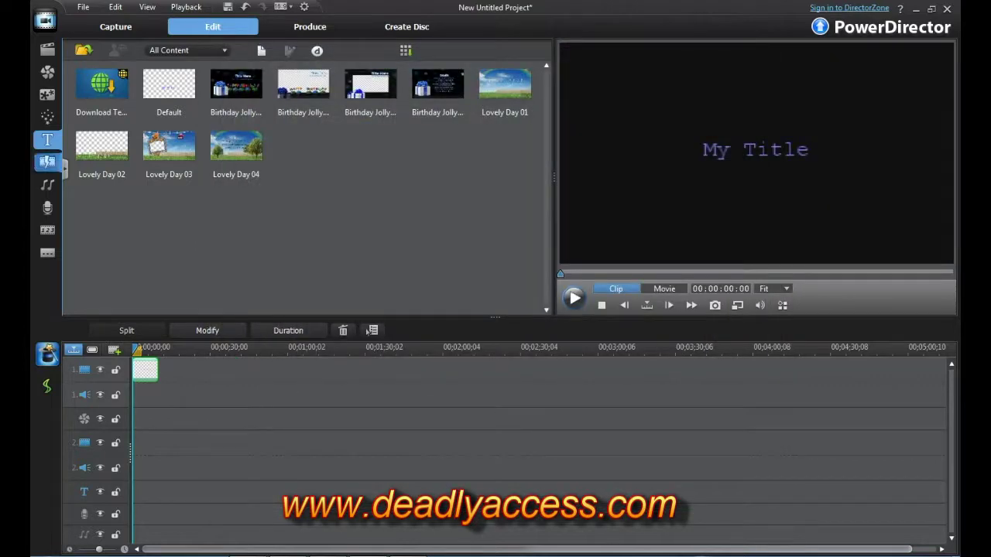
pyautogui.click(47, 161)
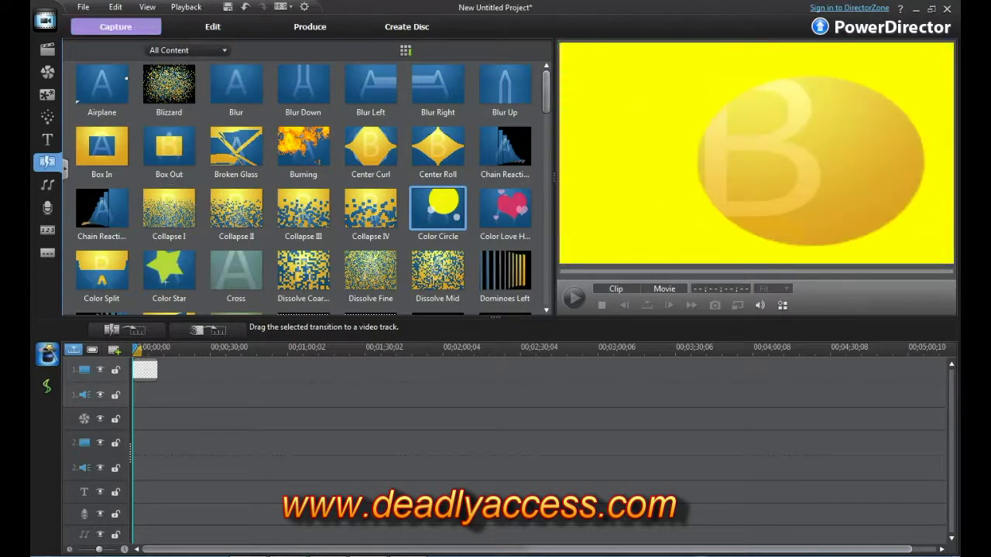
# Look at the Capture page, then return to Edit and show the audio mixing controls
pyautogui.click(115, 26)
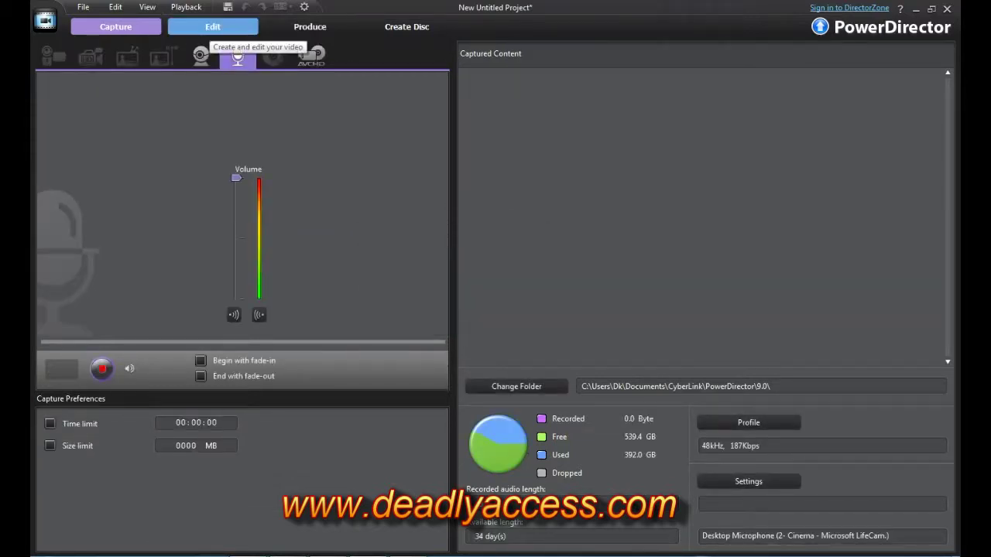
pyautogui.click(213, 26)
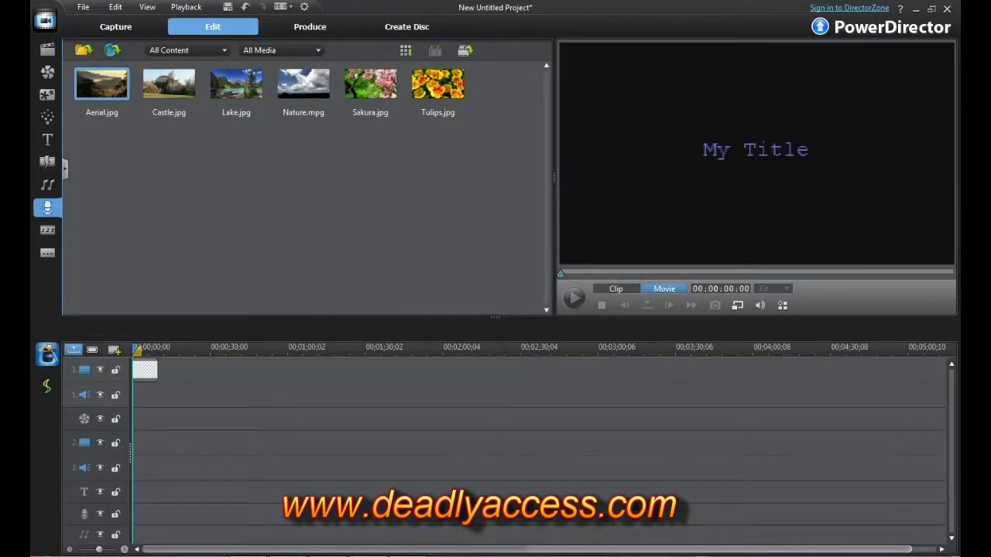
pyautogui.click(47, 184)
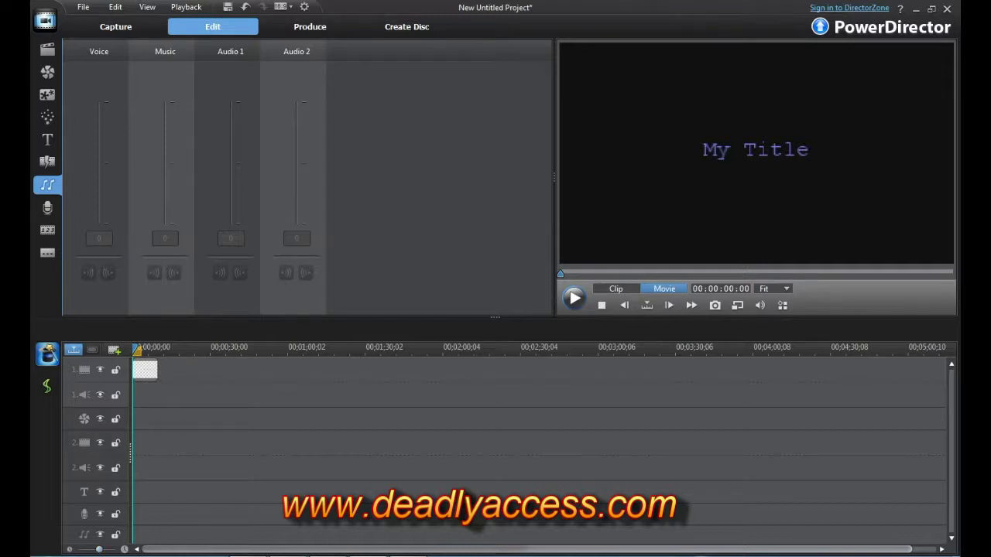
pyautogui.moveTo(99, 550); pyautogui.dragTo(99, 549)
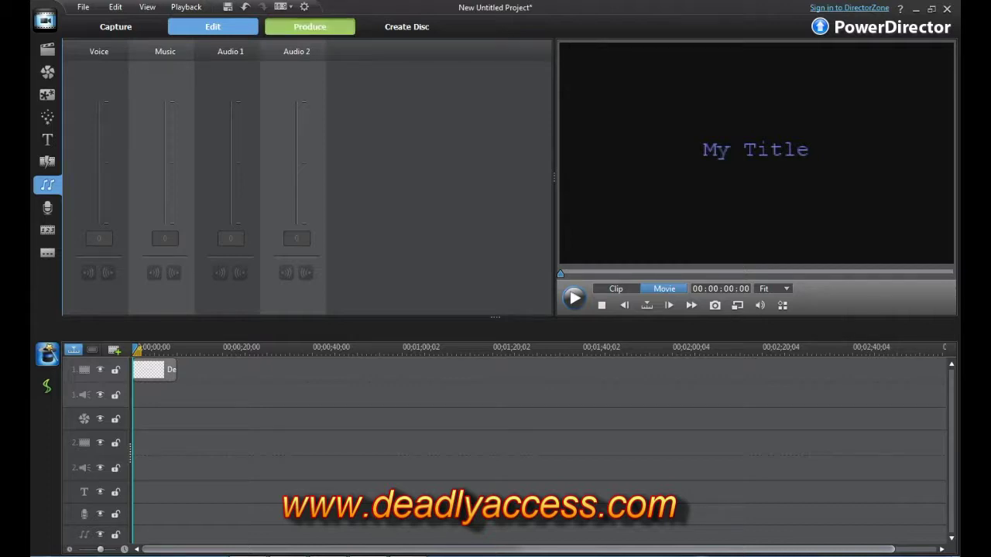
# Switch to the Produce page, where AVI is the default output format
pyautogui.click(310, 26)
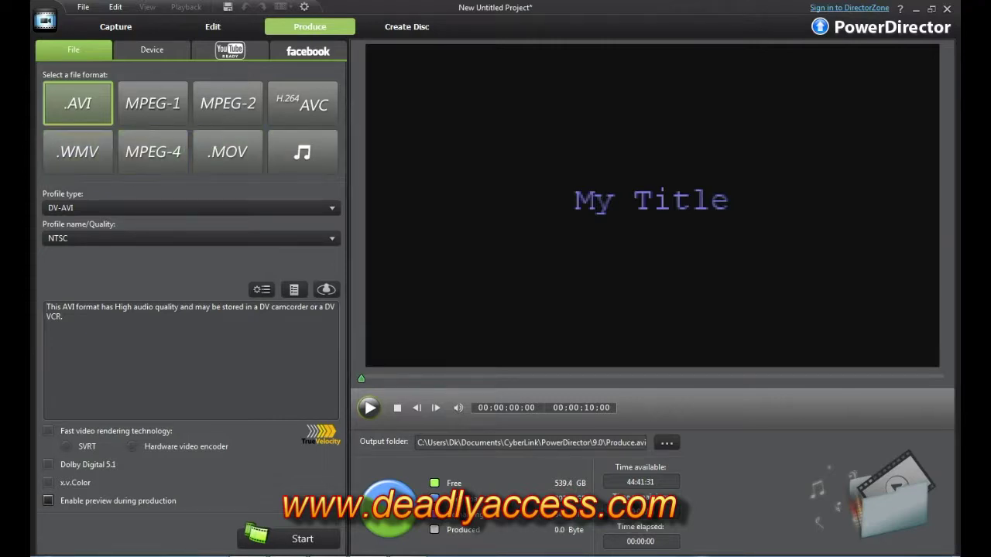
# Browse the WMV profiles, choose MPEG-4 with the Best Quality profile, and return to Edit
pyautogui.click(77, 152)
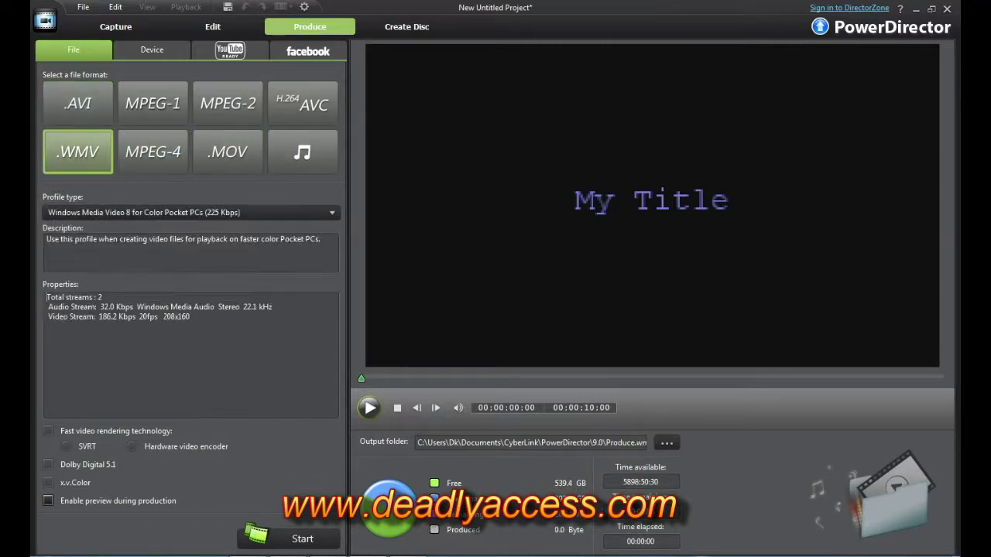
pyautogui.click(189, 212)
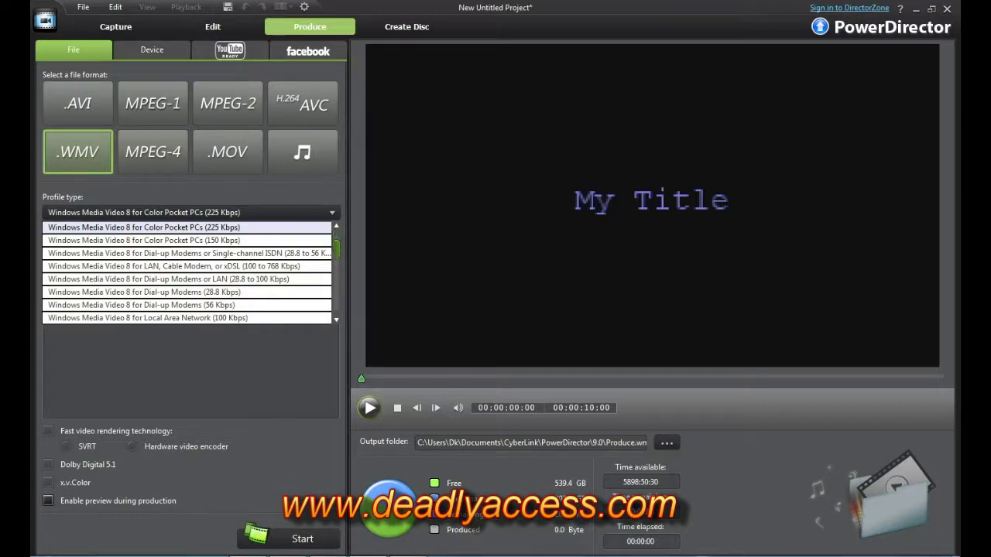
pyautogui.scroll(-2, 189, 272)
pyautogui.scroll(-1, 189, 272)
pyautogui.scroll(-1, 189, 273)
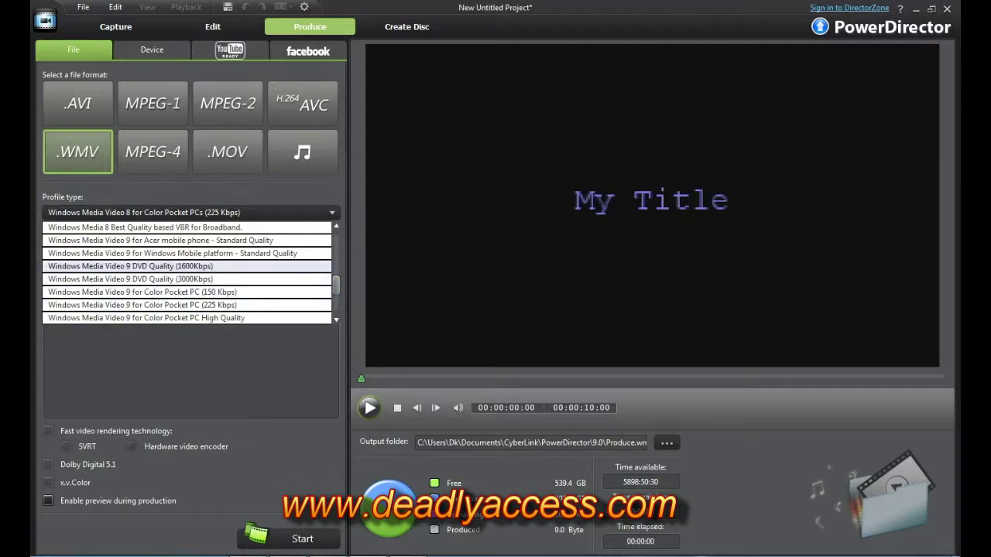
pyautogui.scroll(-3, 190, 279)
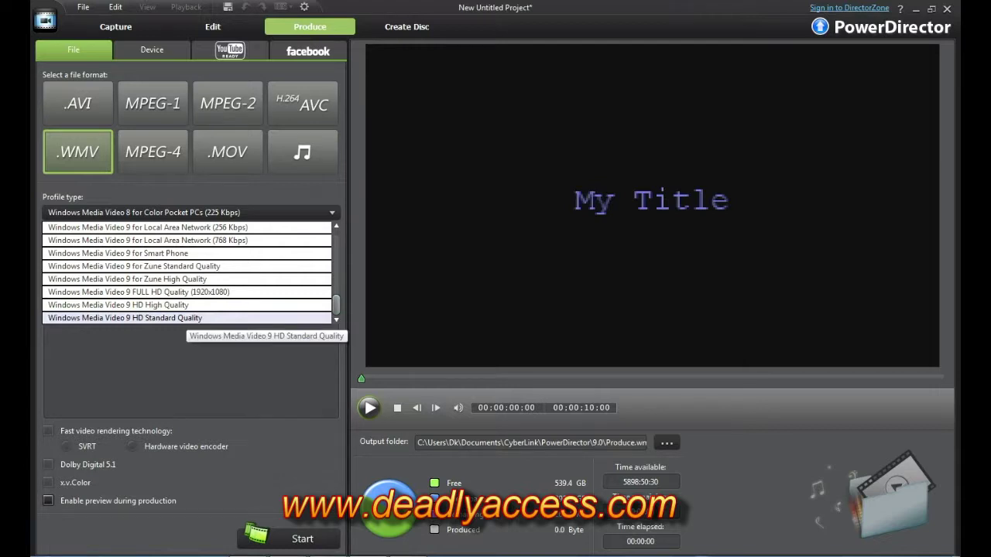
pyautogui.press('Escape')
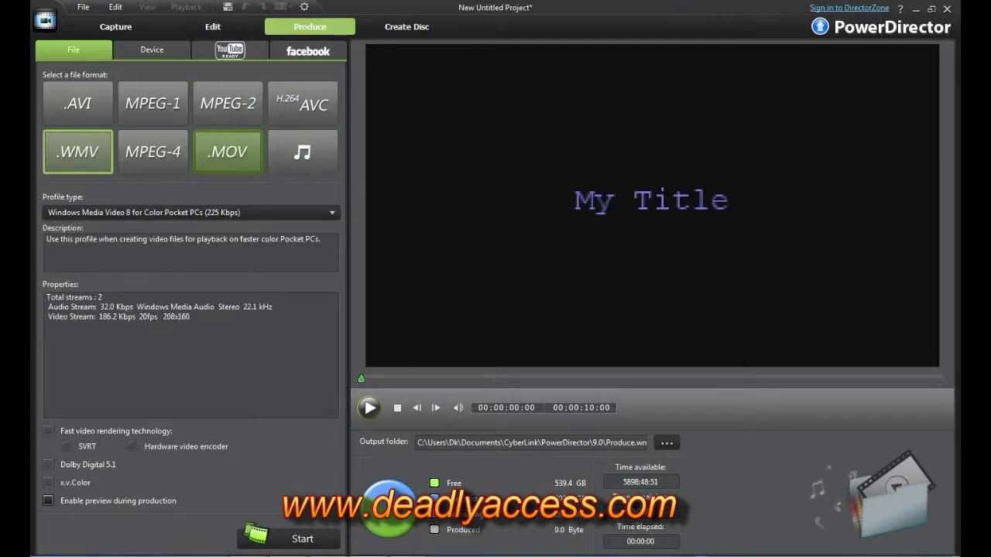
pyautogui.click(152, 152)
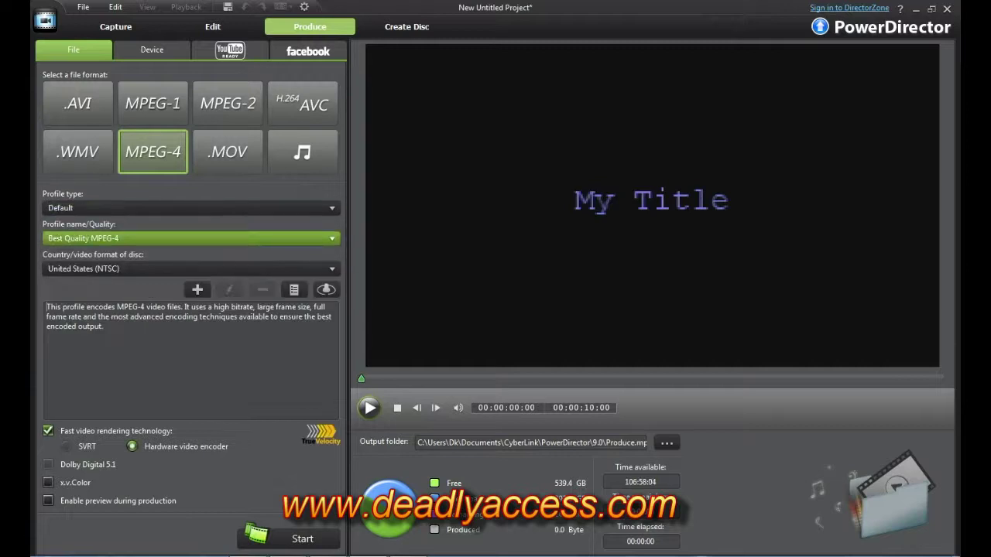
pyautogui.click(189, 237)
pyautogui.click(83, 253)
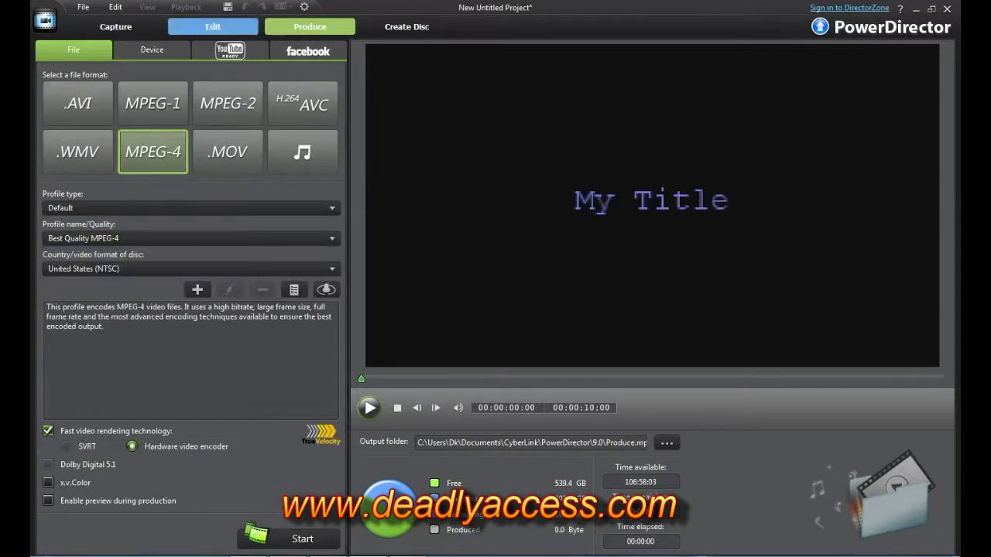
pyautogui.click(213, 26)
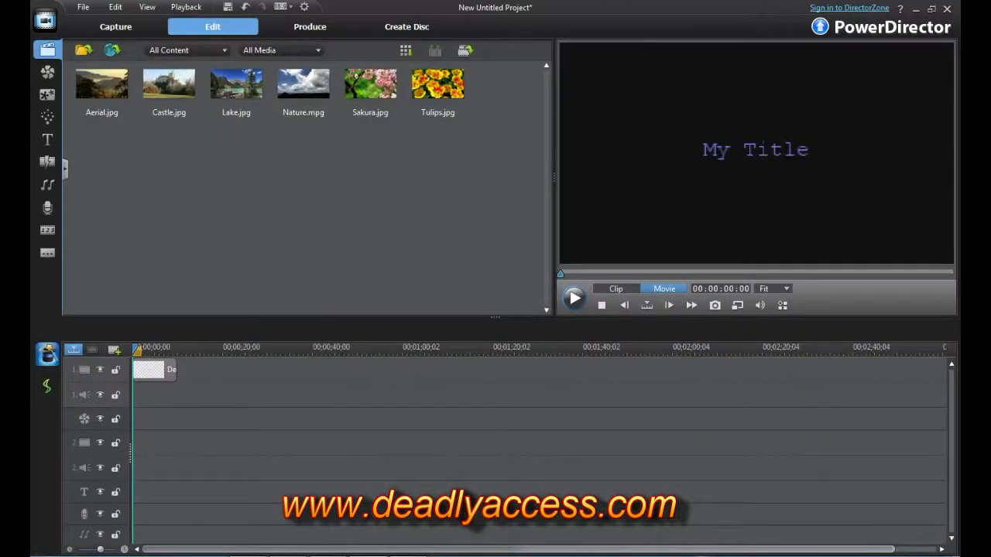